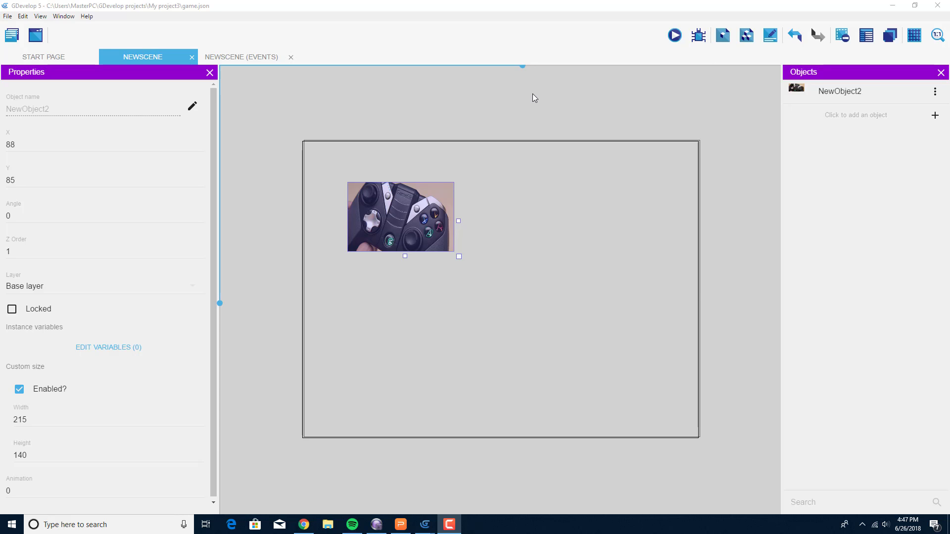
Step: Move the controller image to the scene's top-left at X 26, Y 40 and check its properties
{"action": "left_click_drag", "start_coordinate": [416, 202], "coordinate": [385, 181]}
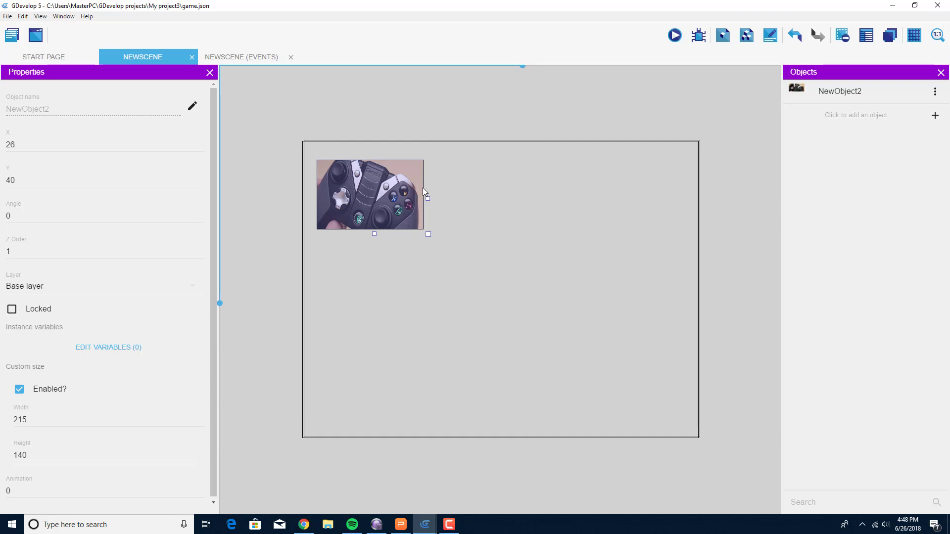
{"action": "left_click", "coordinate": [458, 181]}
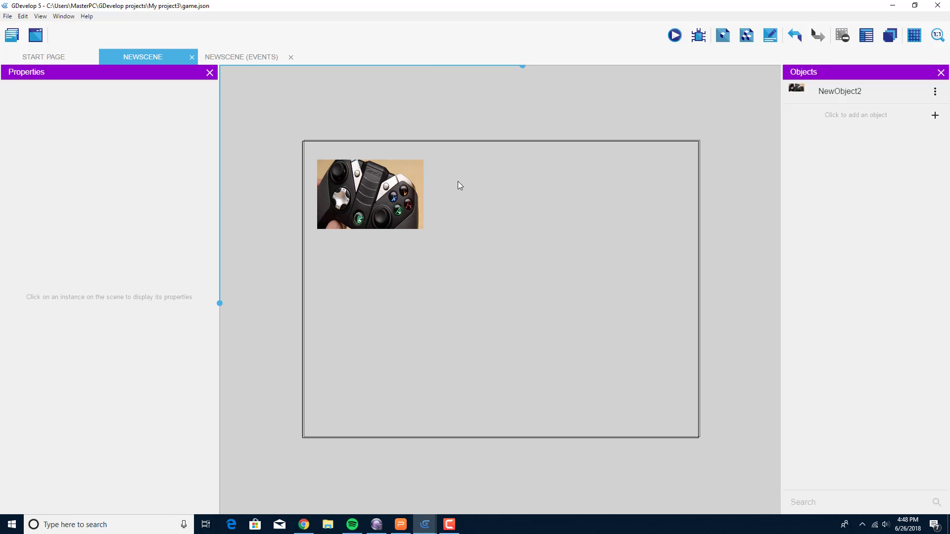
{"action": "left_click", "coordinate": [382, 188]}
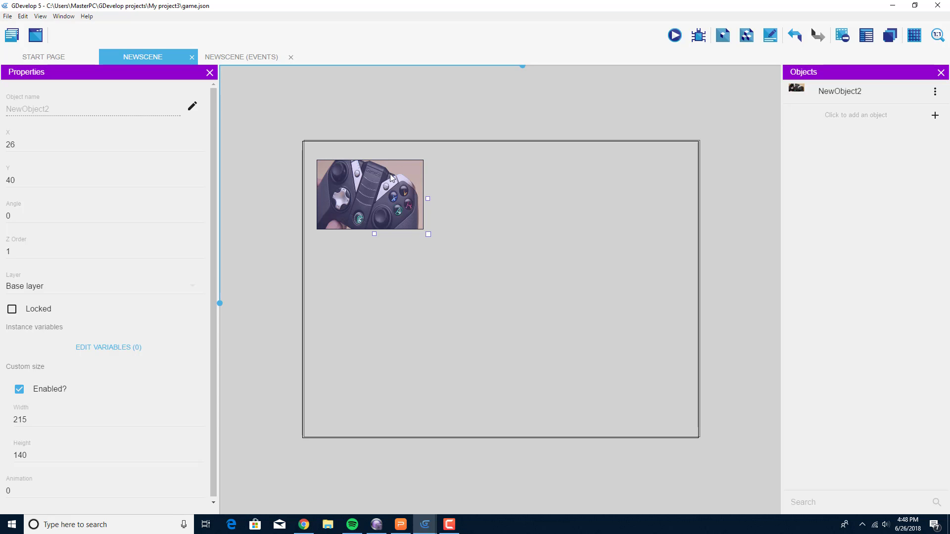
{"action": "left_click", "coordinate": [424, 125]}
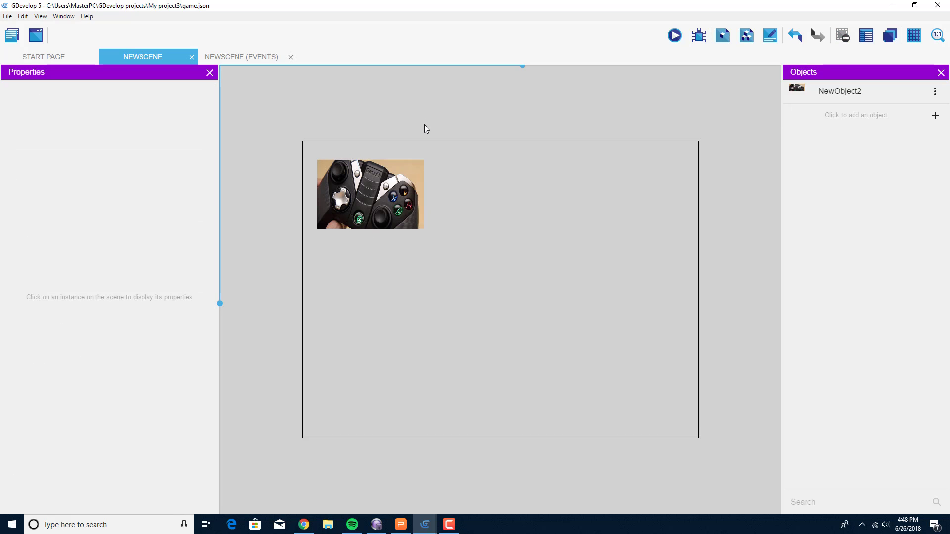
{"action": "left_click", "coordinate": [413, 212]}
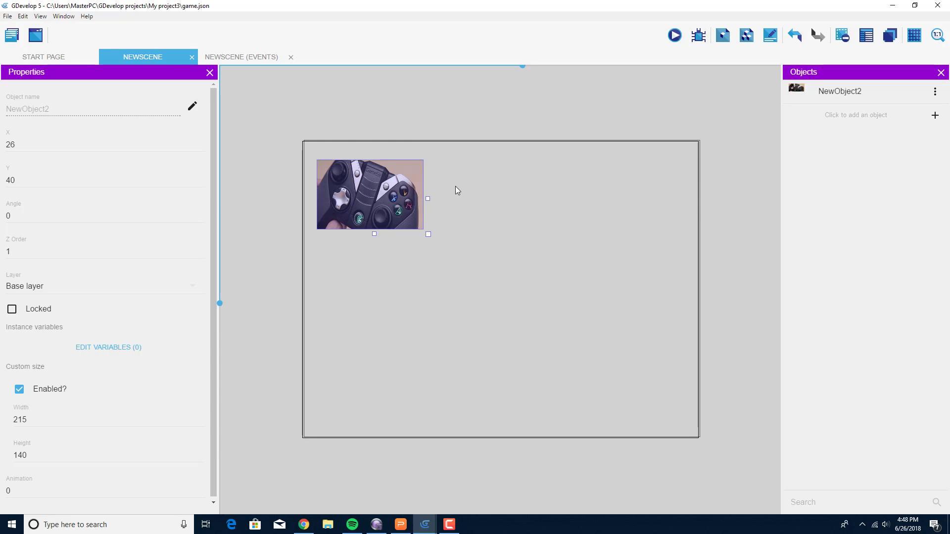
{"action": "left_click", "coordinate": [508, 115]}
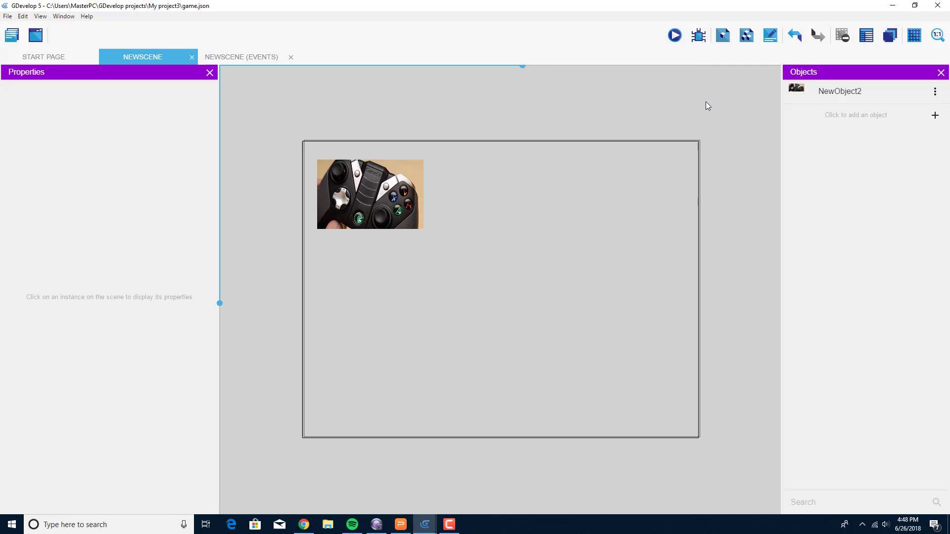
Step: Place a second, larger controller copy, move it lower, then delete it
{"action": "left_click", "coordinate": [376, 198]}
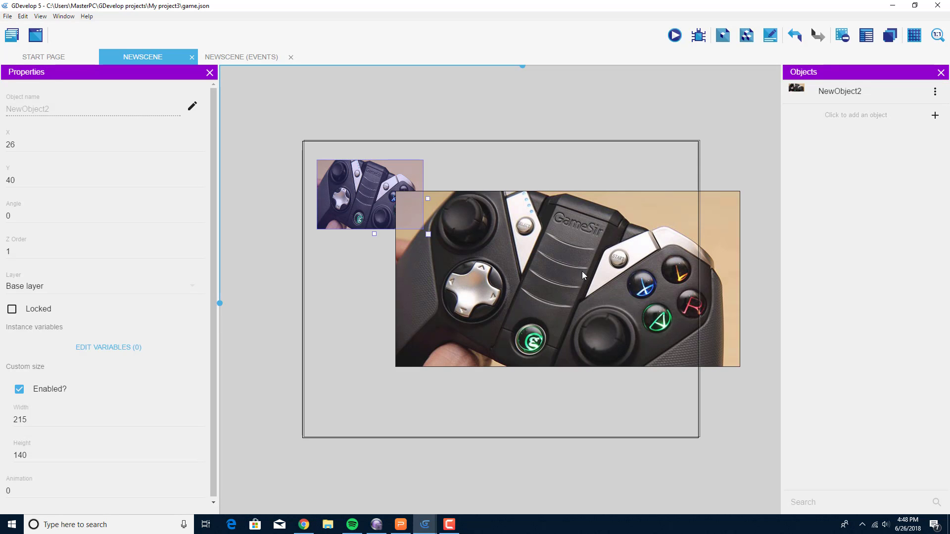
{"action": "left_click", "coordinate": [506, 221]}
{"action": "left_click_drag", "start_coordinate": [507, 239], "coordinate": [429, 234]}
{"action": "left_click", "coordinate": [508, 183]}
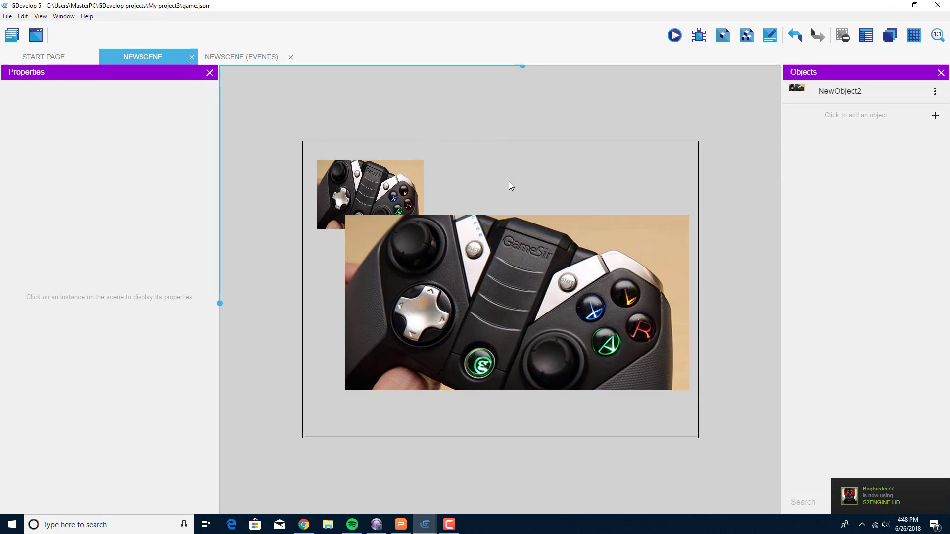
{"action": "left_click", "coordinate": [576, 271]}
{"action": "key", "text": "Delete"}
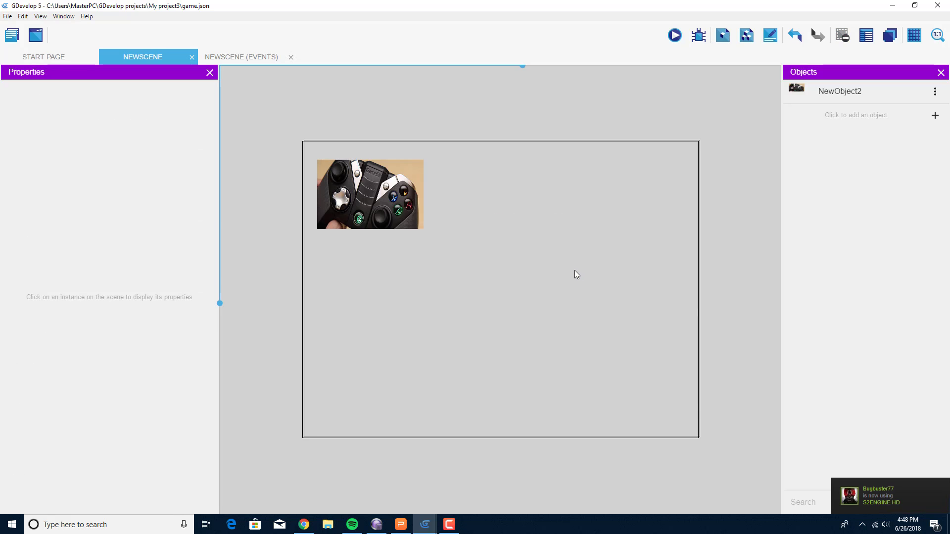
{"action": "right_click", "coordinate": [400, 196]}
{"action": "left_click", "coordinate": [445, 201]}
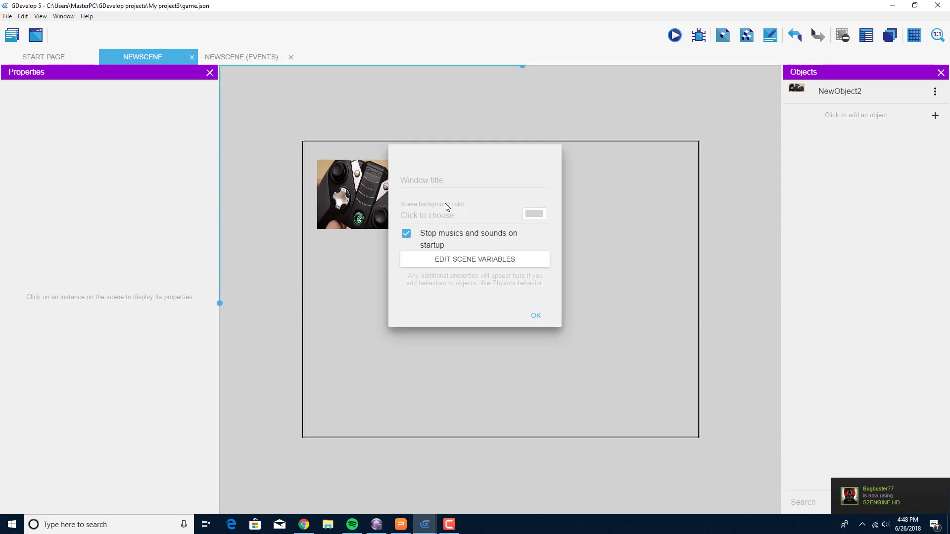
{"action": "left_click", "coordinate": [621, 239]}
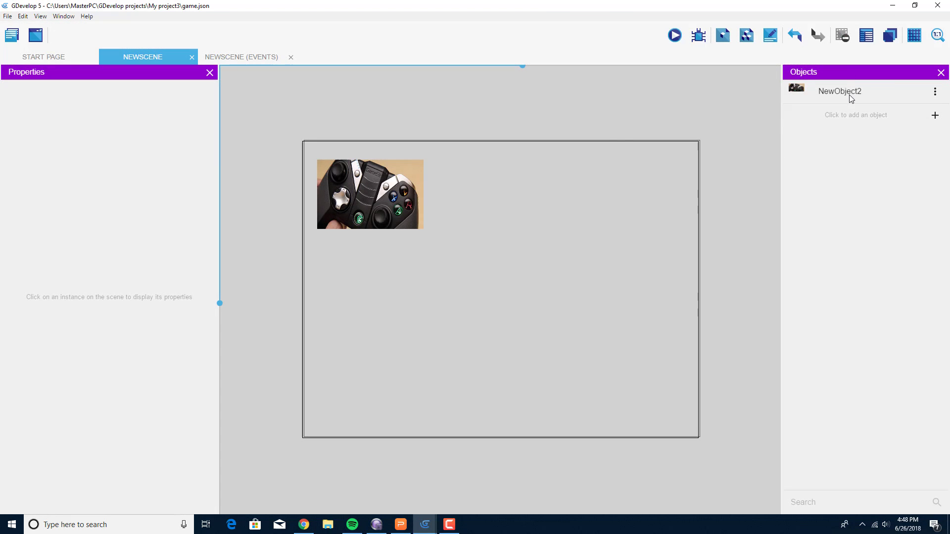
{"action": "left_click", "coordinate": [934, 91]}
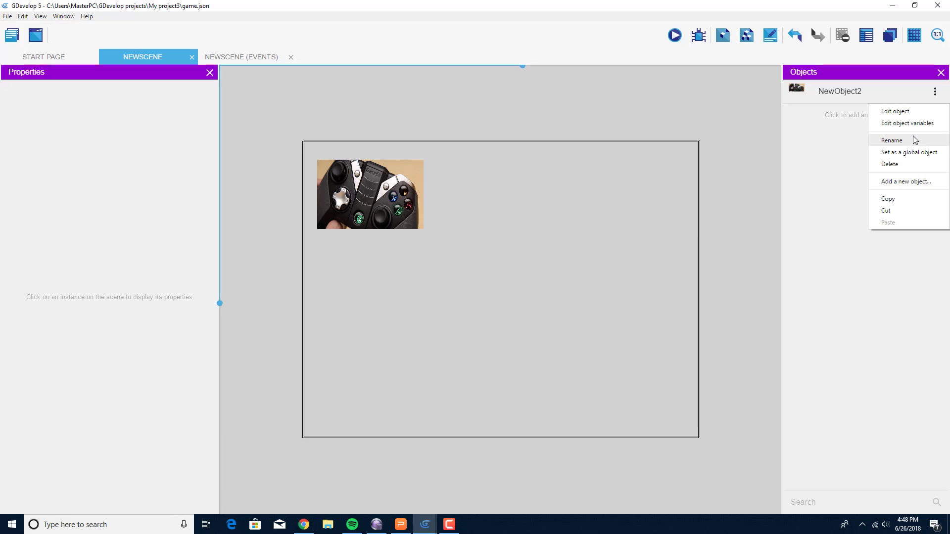
{"action": "left_click", "coordinate": [910, 112]}
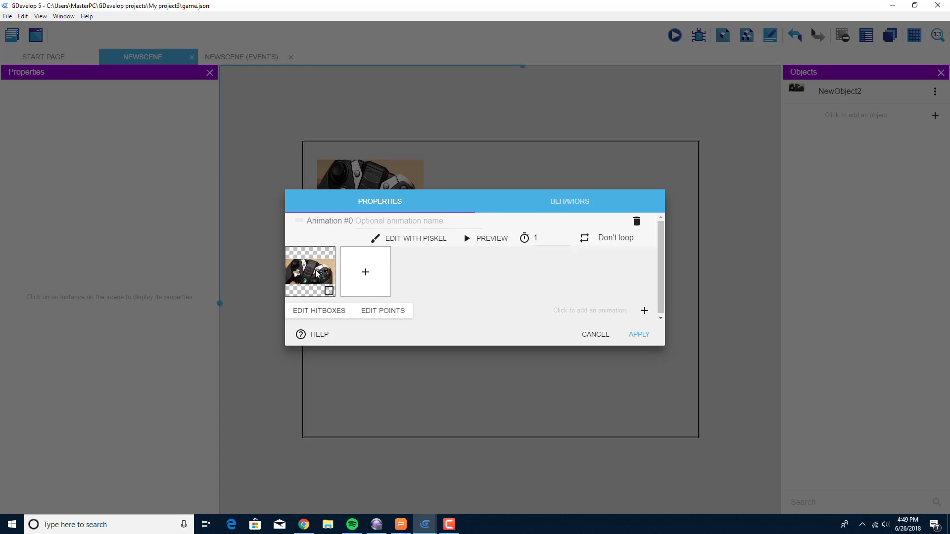
{"action": "left_click", "coordinate": [556, 204]}
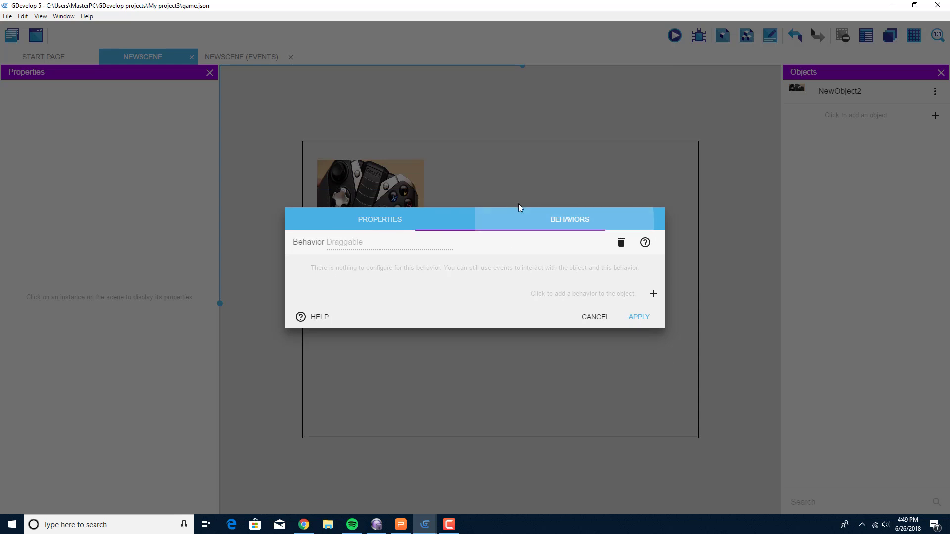
{"action": "left_click", "coordinate": [592, 318]}
{"action": "right_click", "coordinate": [526, 286]}
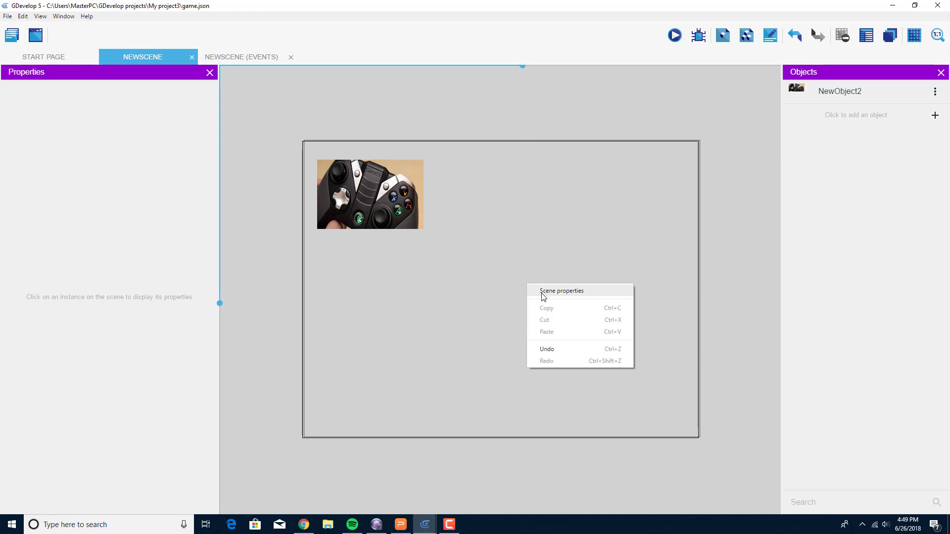
{"action": "right_click", "coordinate": [575, 244]}
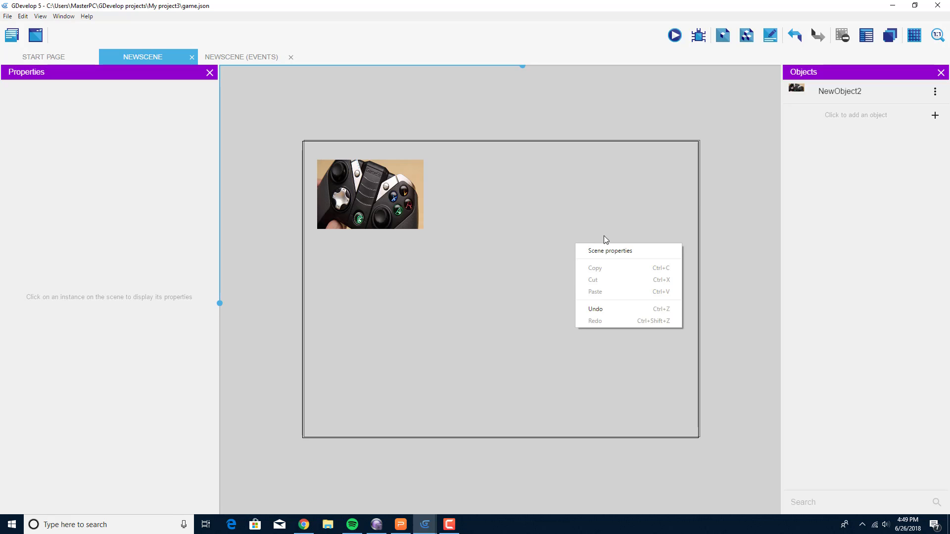
Step: Create a new Sprite object, NewObject, and add an animation to it
{"action": "left_click", "coordinate": [935, 117]}
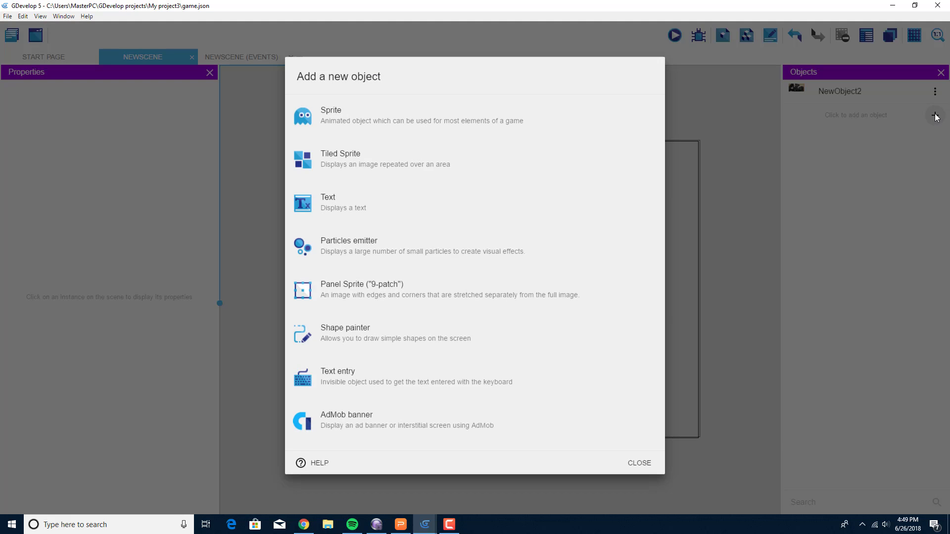
{"action": "left_click", "coordinate": [330, 125]}
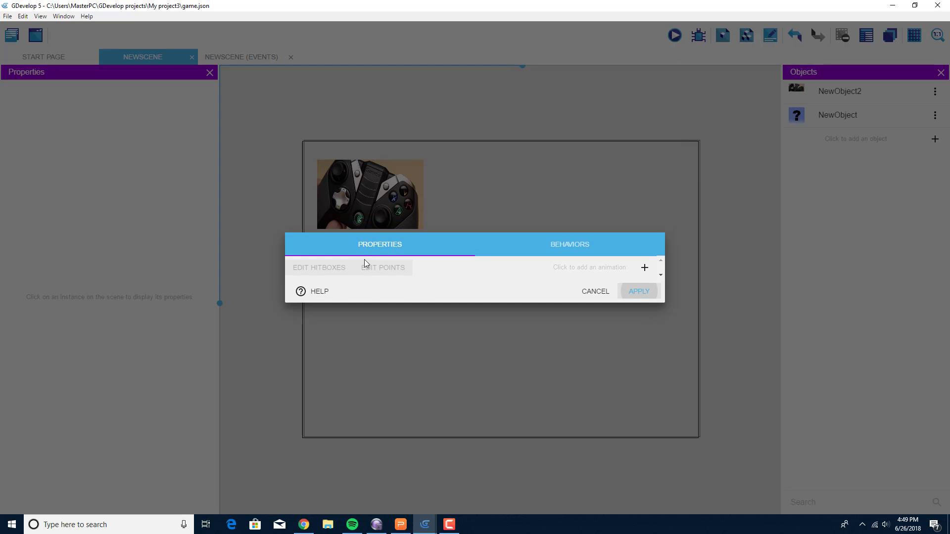
{"action": "left_click", "coordinate": [644, 270]}
Step: Browse the Pictures folder in the image chooser and select the green swirl image
{"action": "left_click", "coordinate": [311, 274]}
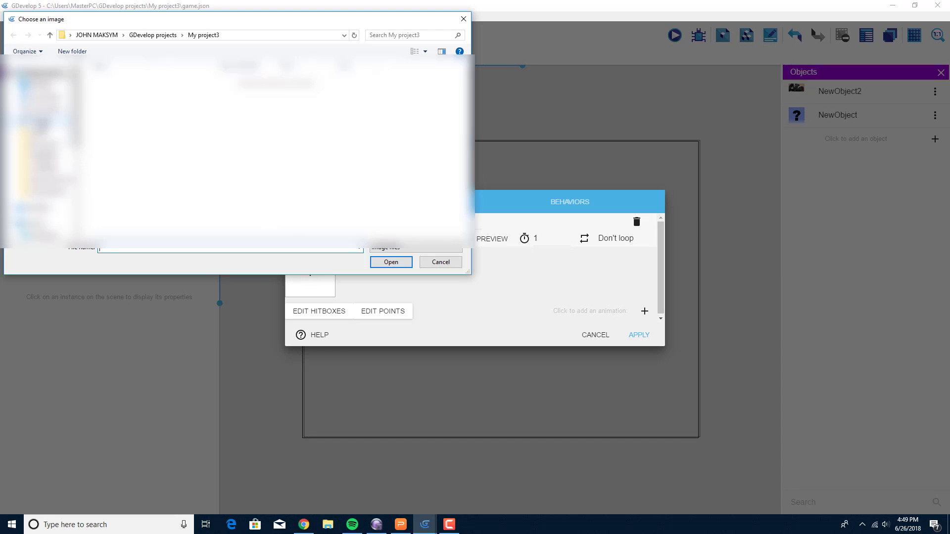
{"action": "left_click", "coordinate": [43, 127]}
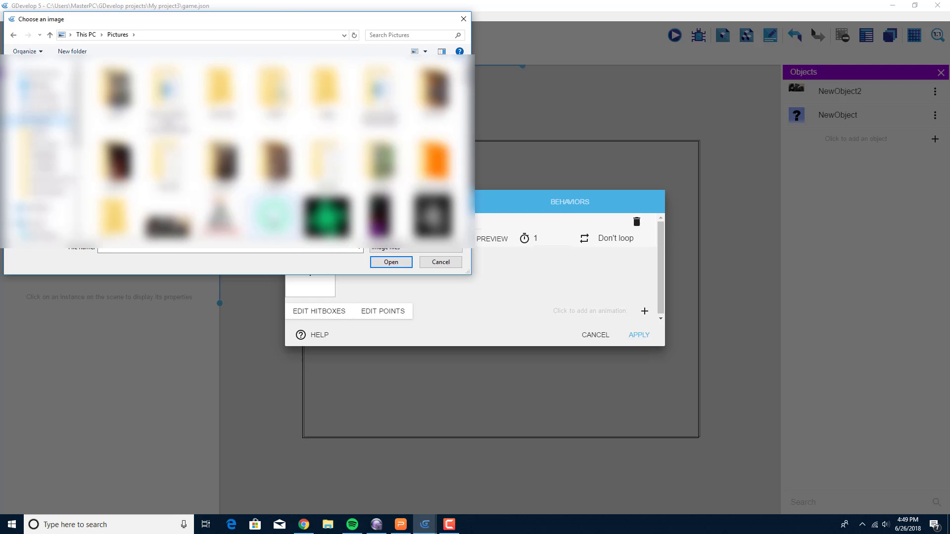
{"action": "scroll", "coordinate": [270, 218], "scroll_direction": "down", "scroll_amount": 1}
{"action": "left_click", "coordinate": [269, 212]}
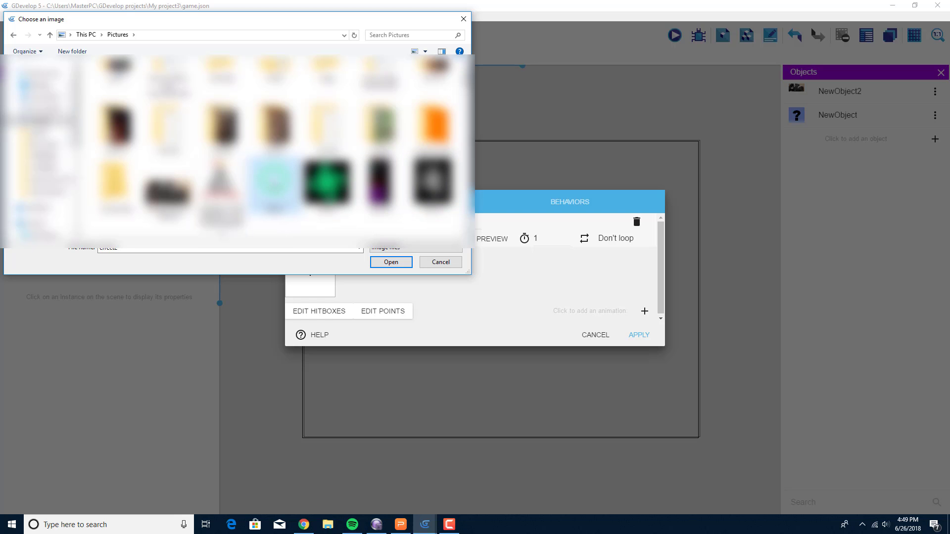
{"action": "left_click", "coordinate": [326, 183]}
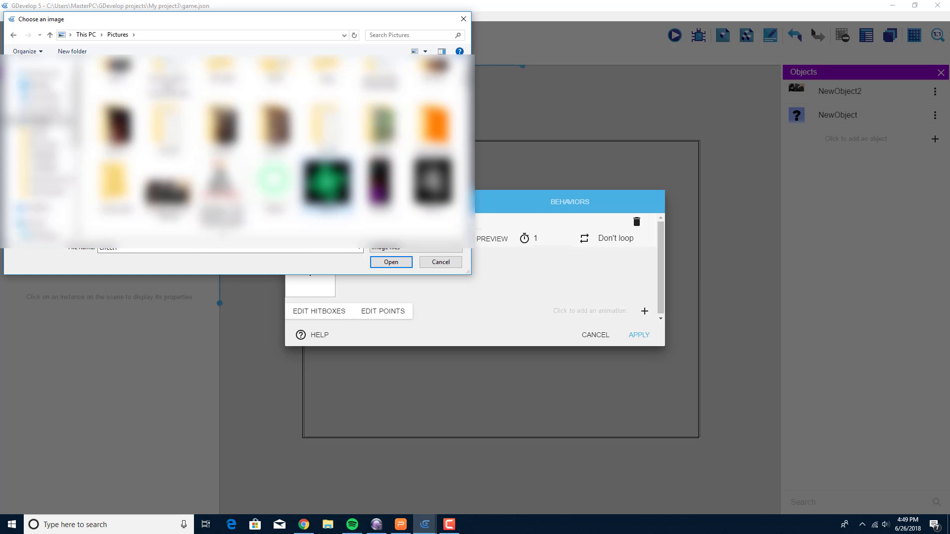
{"action": "scroll", "coordinate": [327, 183], "scroll_direction": "down", "scroll_amount": 1}
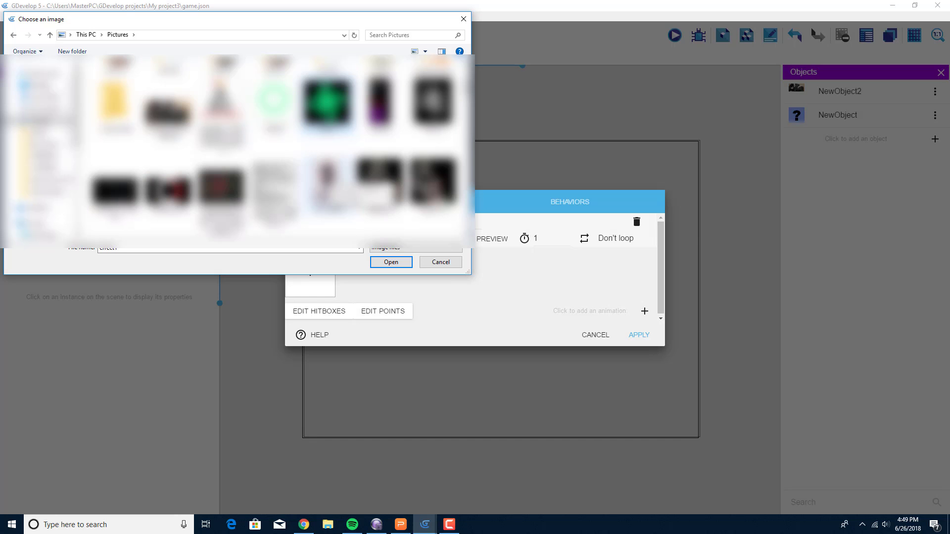
Step: Load the green swirl as Animation #0's frame and preview the animation
{"action": "double_click", "coordinate": [327, 102]}
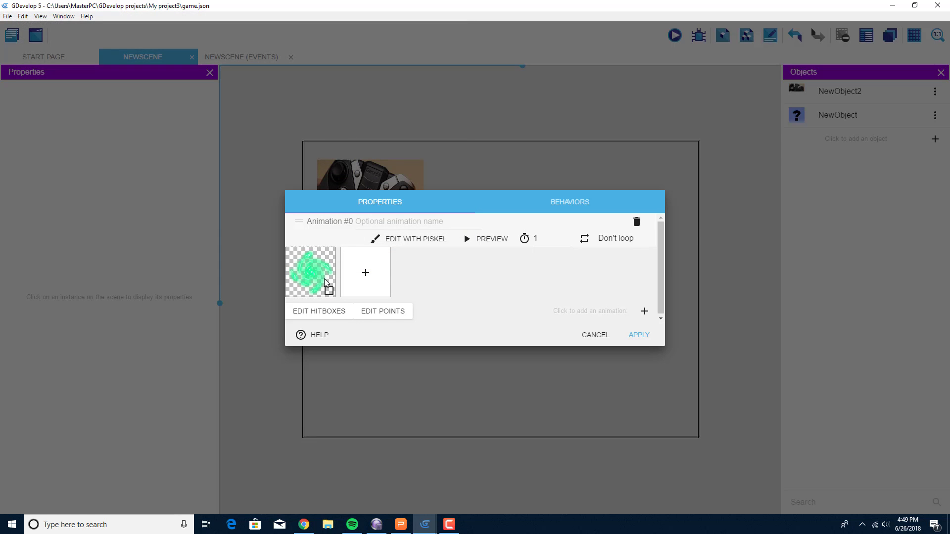
{"action": "left_click", "coordinate": [487, 239]}
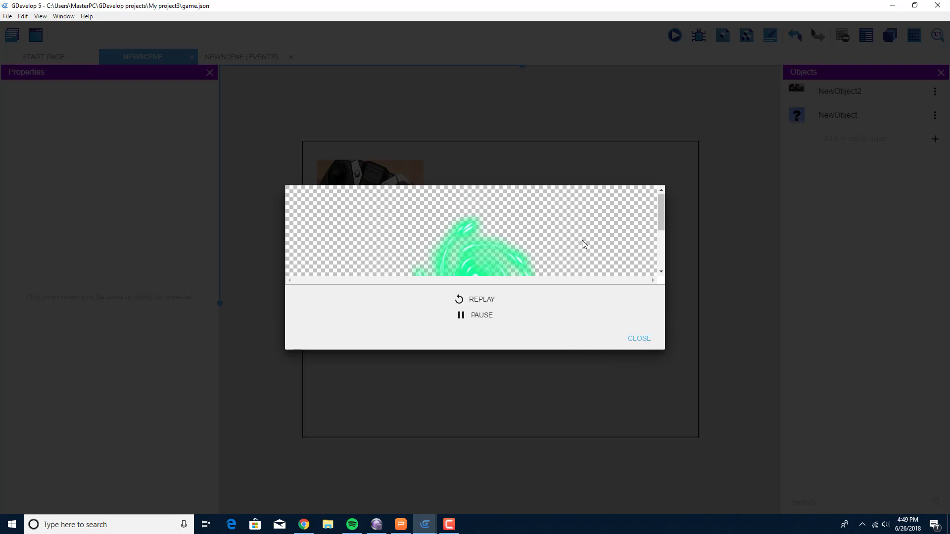
{"action": "scroll", "coordinate": [562, 246], "scroll_direction": "down", "scroll_amount": 3}
{"action": "scroll", "coordinate": [643, 247], "scroll_direction": "up", "scroll_amount": 1}
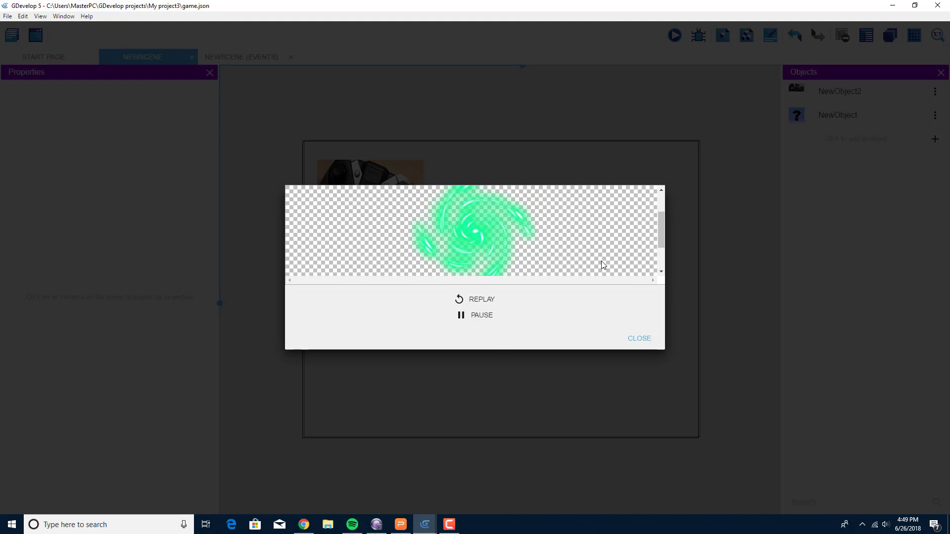
{"action": "left_click", "coordinate": [638, 339]}
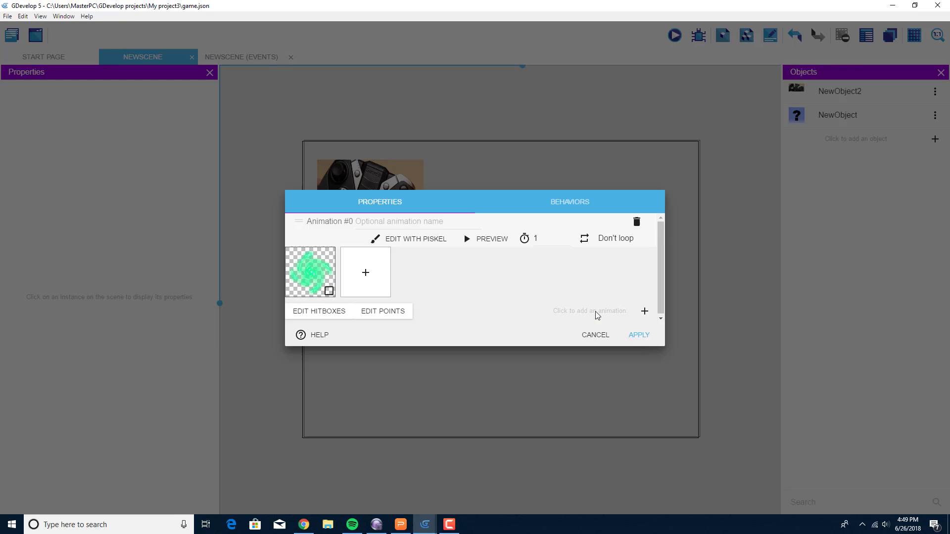
Step: Add the Draggable object behavior to NewObject
{"action": "left_click", "coordinate": [570, 205]}
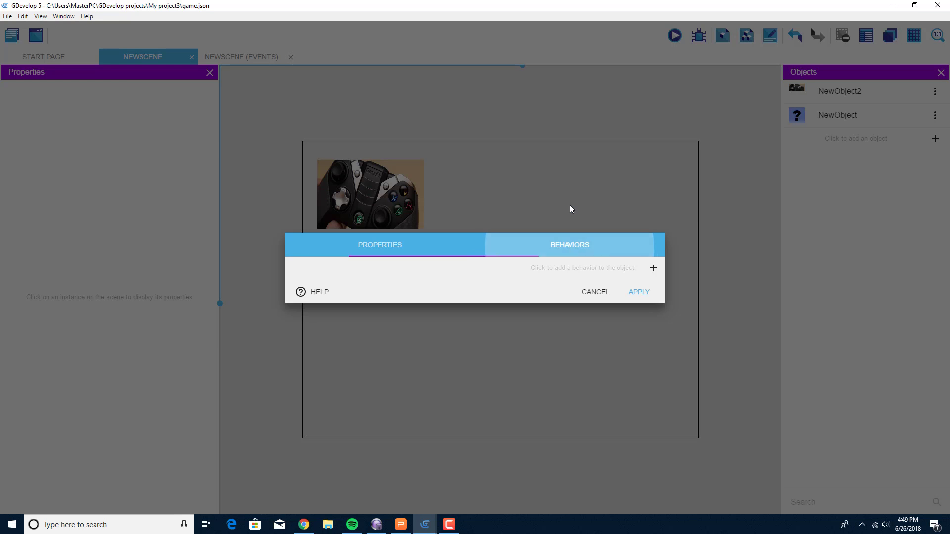
{"action": "left_click", "coordinate": [653, 269]}
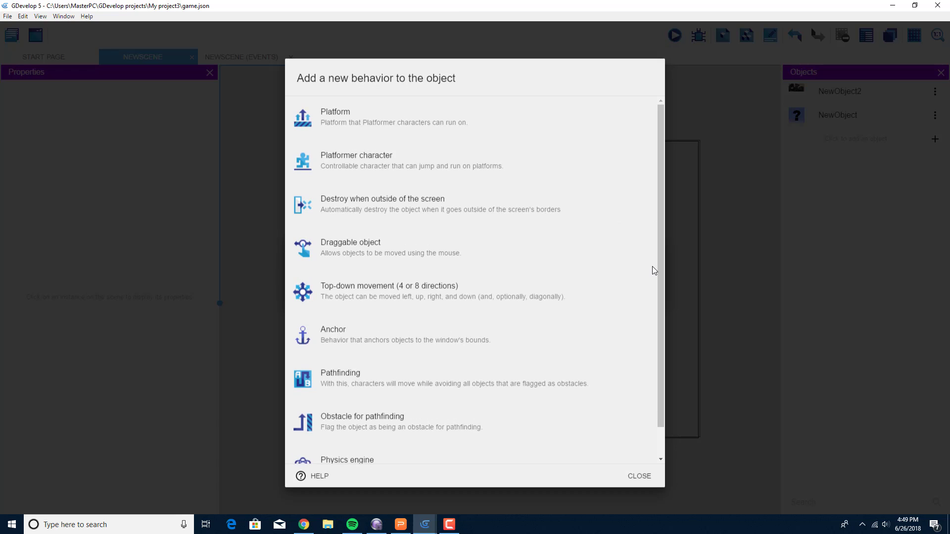
{"action": "left_click", "coordinate": [372, 254]}
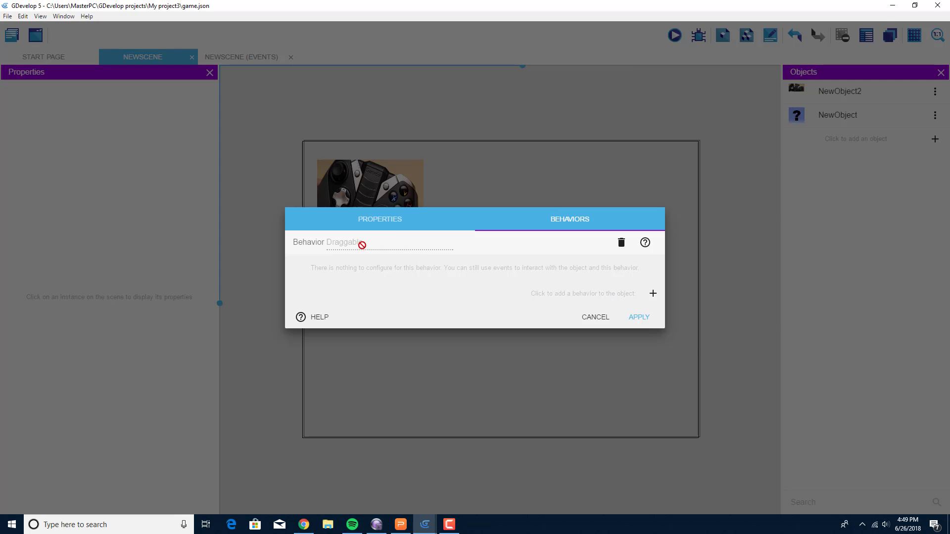
Step: Apply NewObject's changes and place a green swirl instance lower-left, below the controller
{"action": "left_click", "coordinate": [638, 319]}
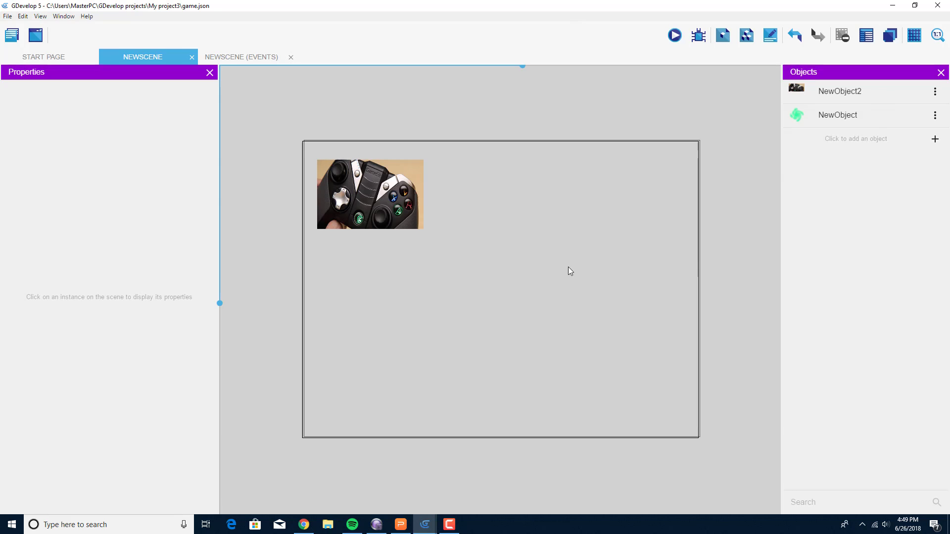
{"action": "left_click_drag", "start_coordinate": [854, 117], "coordinate": [464, 261]}
{"action": "left_click_drag", "start_coordinate": [518, 301], "coordinate": [408, 328]}
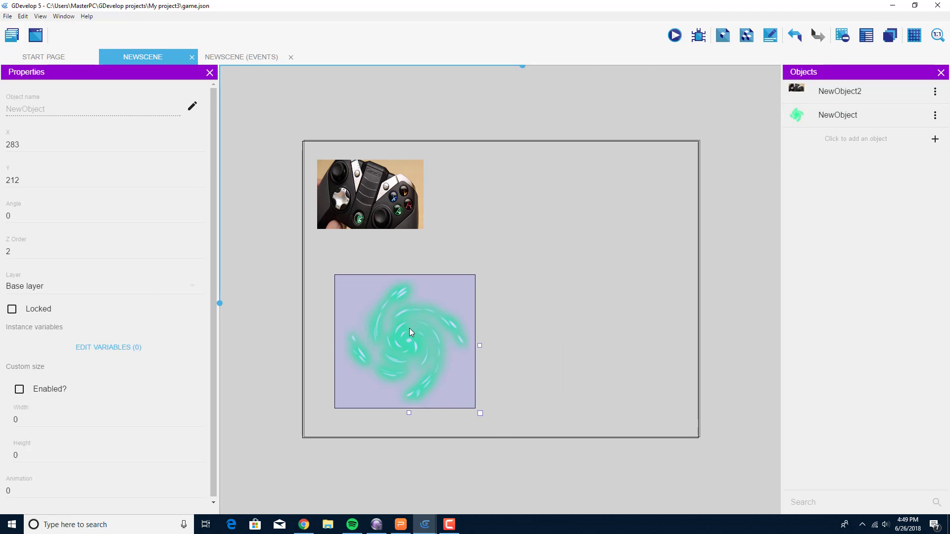
{"action": "left_click", "coordinate": [561, 249]}
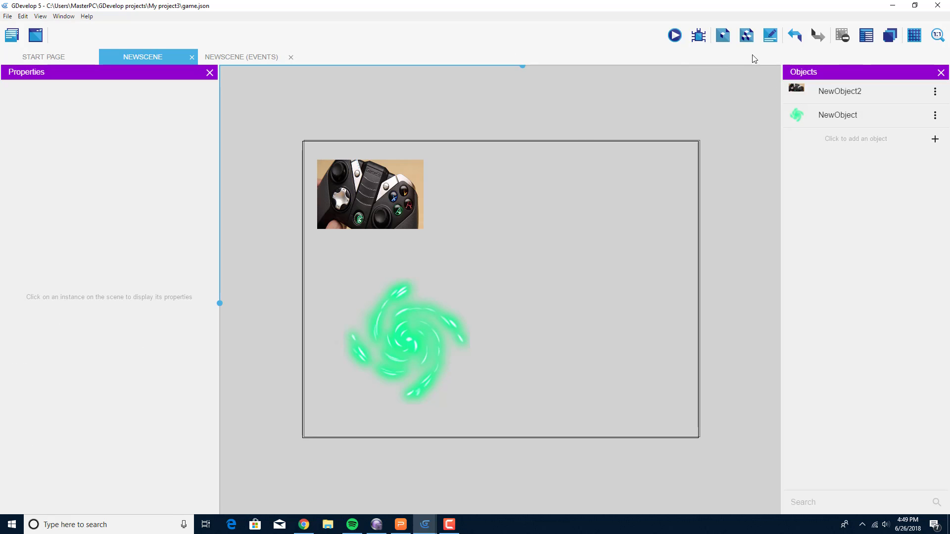
Step: Preview the scene, dragging the green swirl and controller around, then close the preview
{"action": "left_click", "coordinate": [675, 35]}
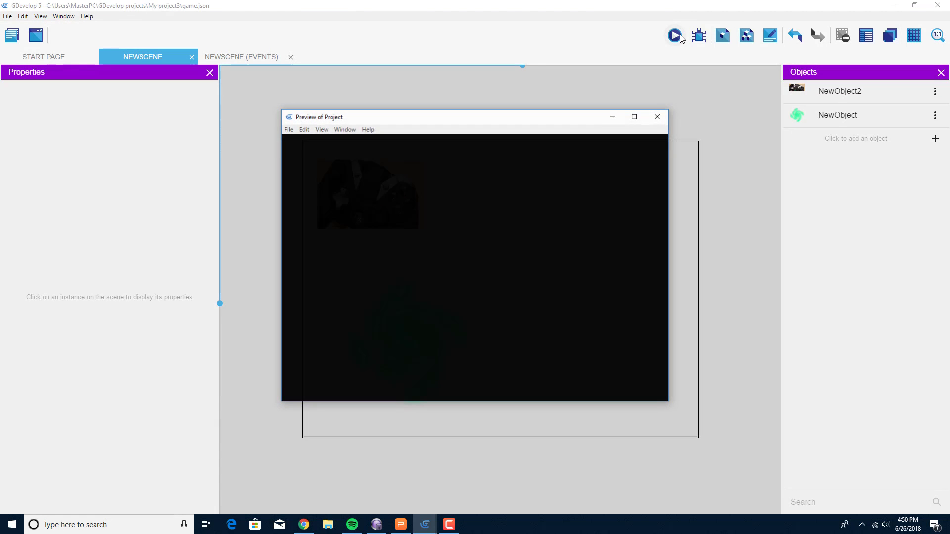
{"action": "left_click_drag", "start_coordinate": [379, 312], "coordinate": [544, 218]}
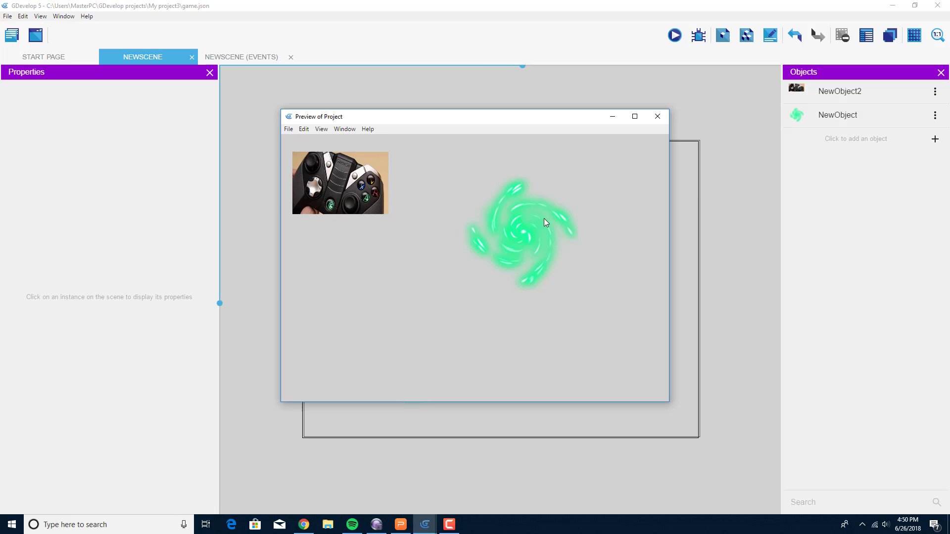
{"action": "left_click_drag", "start_coordinate": [359, 189], "coordinate": [421, 340]}
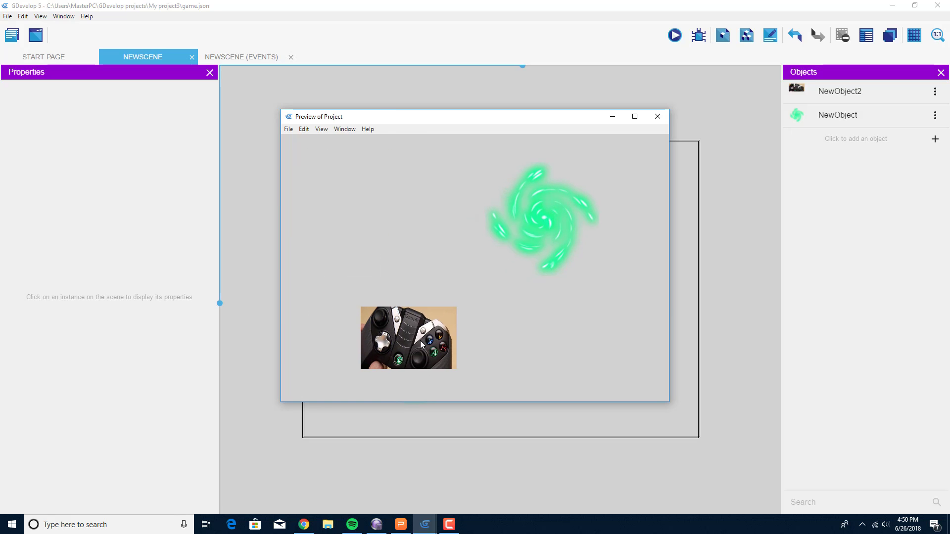
{"action": "left_click_drag", "start_coordinate": [524, 204], "coordinate": [516, 183]}
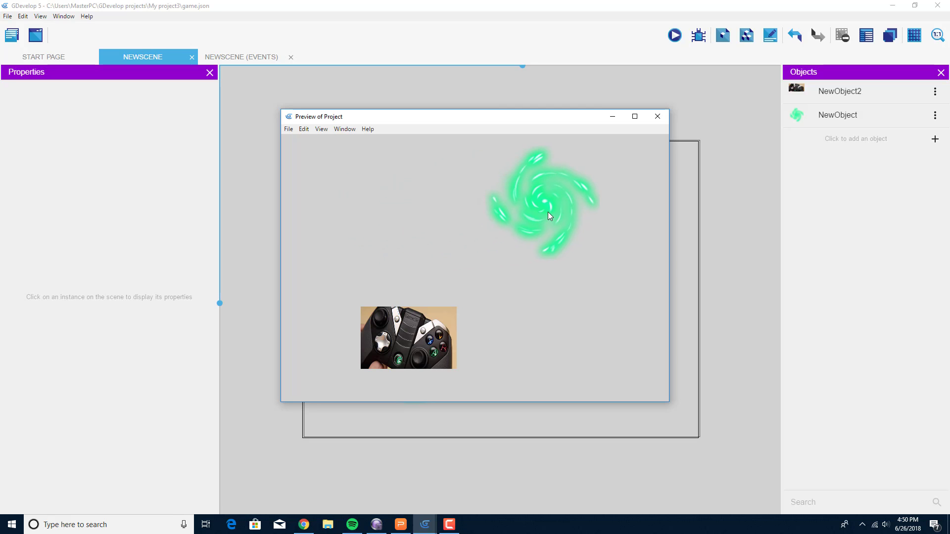
{"action": "left_click_drag", "start_coordinate": [547, 212], "coordinate": [360, 230]}
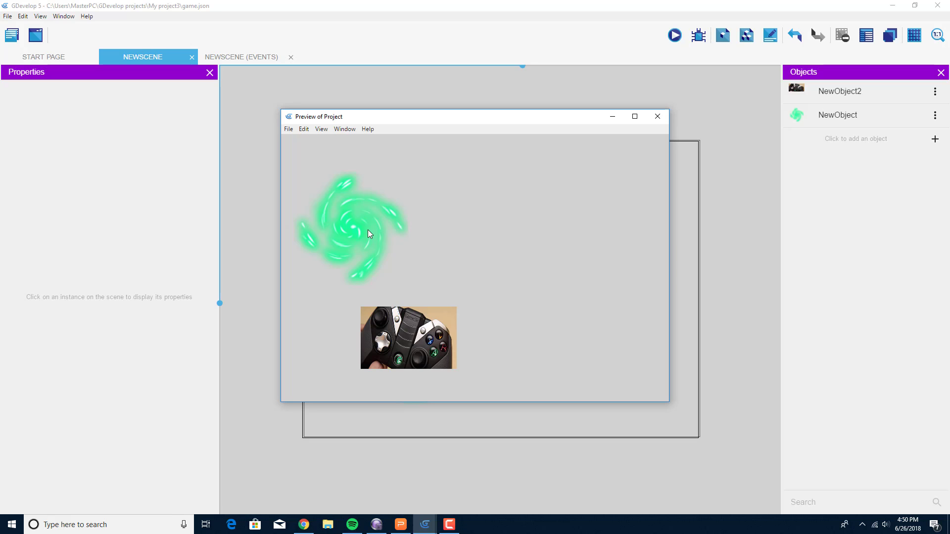
{"action": "mouse_move", "coordinate": [367, 229]}
{"action": "left_mouse_down"}
{"action": "mouse_move", "coordinate": [371, 222]}
{"action": "mouse_move", "coordinate": [352, 240]}
{"action": "mouse_move", "coordinate": [372, 231]}
{"action": "left_mouse_up"}
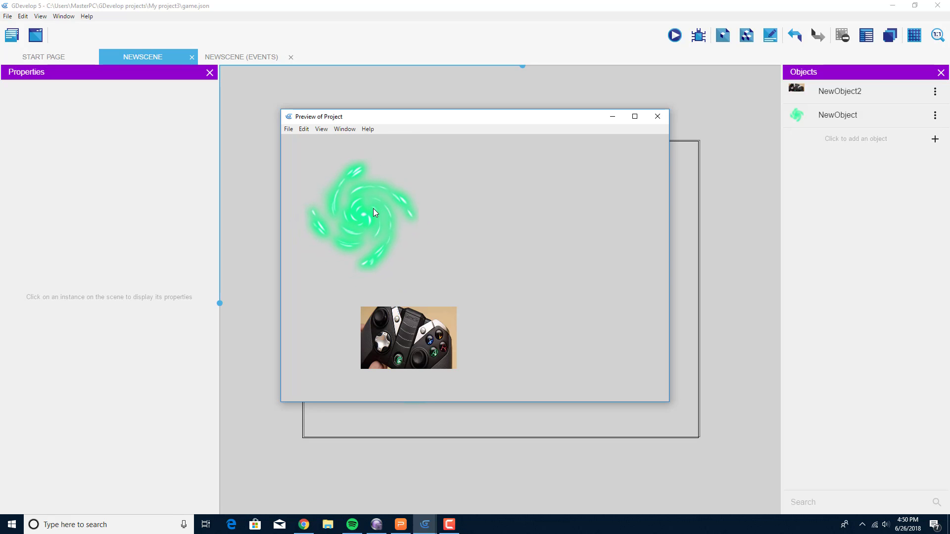
{"action": "left_click", "coordinate": [659, 117]}
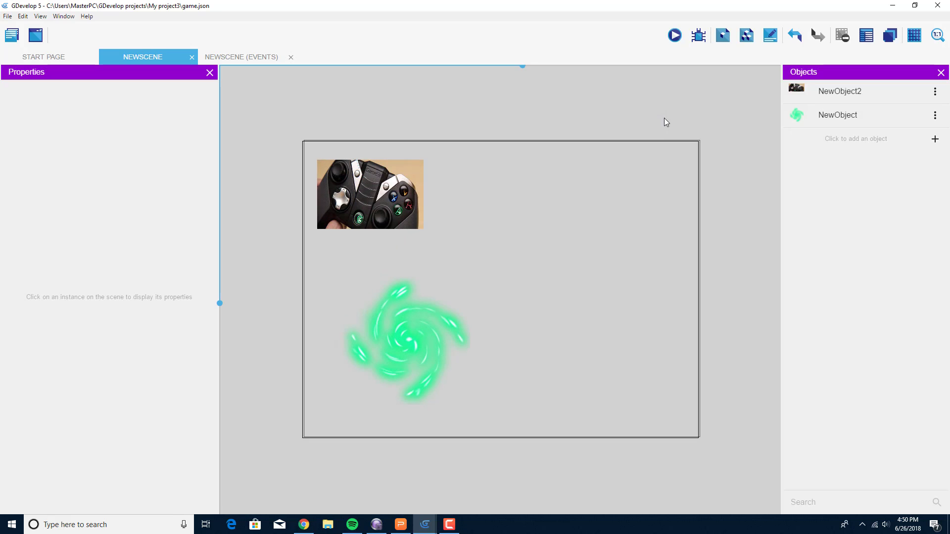